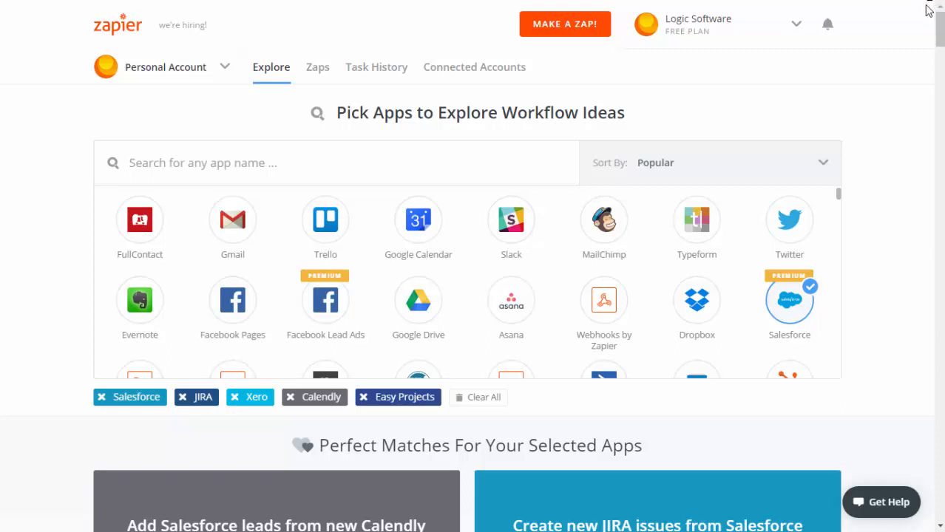
Step: Start a new Zap and pick Salesforce as the trigger app by searching 'sal'
{"action": "left_click", "coordinate": [570, 27]}
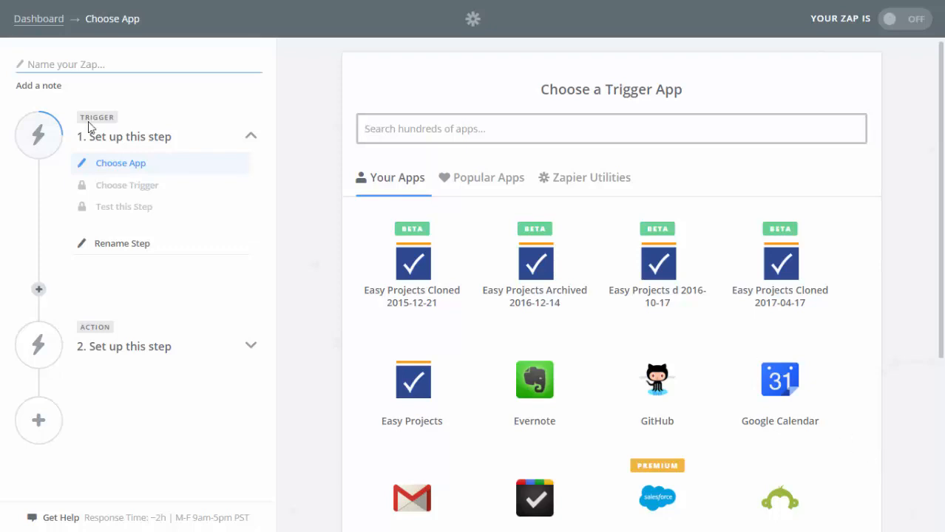
{"action": "left_click", "coordinate": [97, 327]}
{"action": "type", "text": "sal"}
{"action": "key", "text": "Return"}
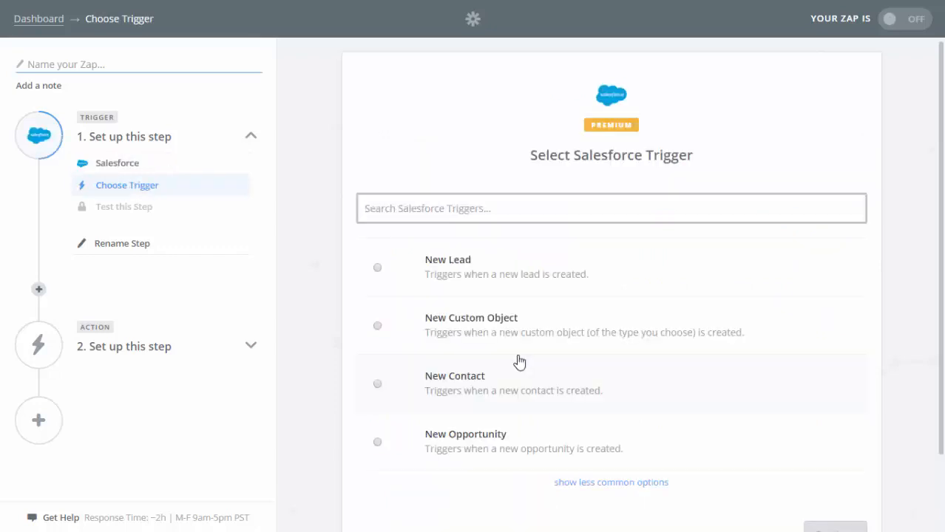
Step: Choose New Account from the less common Salesforce triggers and save the choice
{"action": "left_click", "coordinate": [592, 481]}
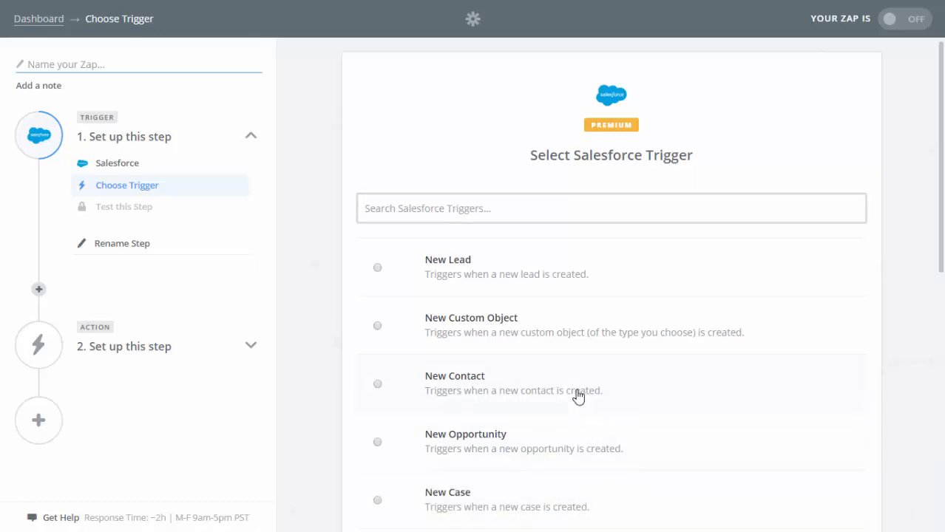
{"action": "scroll", "coordinate": [578, 397], "scroll_direction": "down", "scroll_amount": 2}
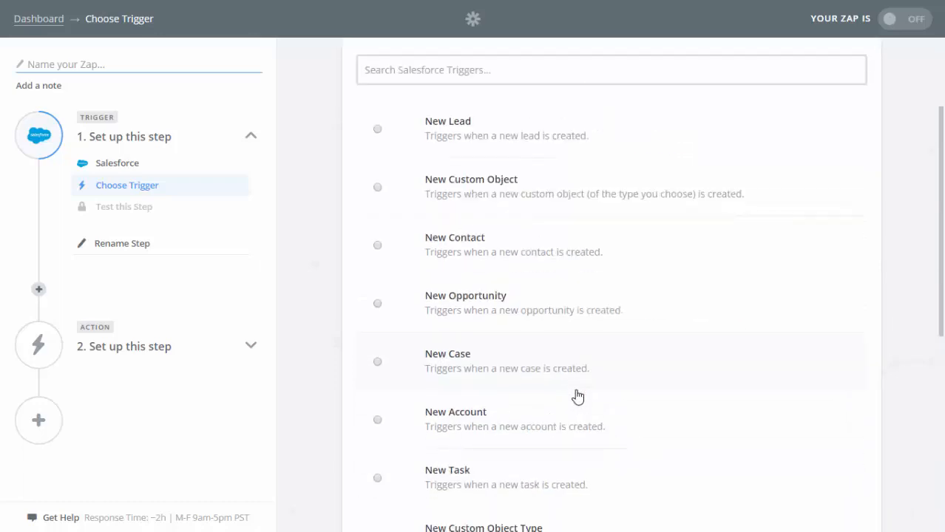
{"action": "left_click", "coordinate": [401, 429]}
{"action": "scroll", "coordinate": [391, 428], "scroll_direction": "down", "scroll_amount": 3}
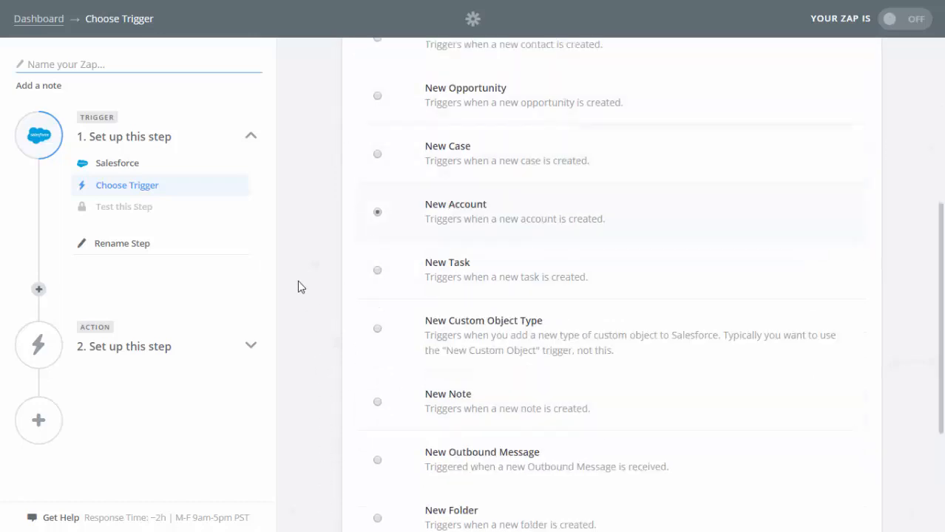
{"action": "scroll", "coordinate": [300, 285], "scroll_direction": "down", "scroll_amount": 2}
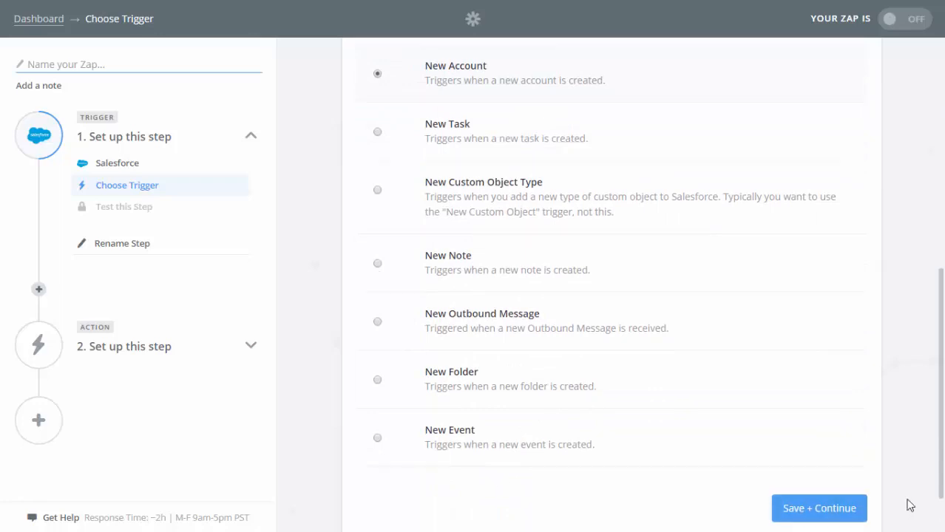
{"action": "left_click", "coordinate": [856, 500]}
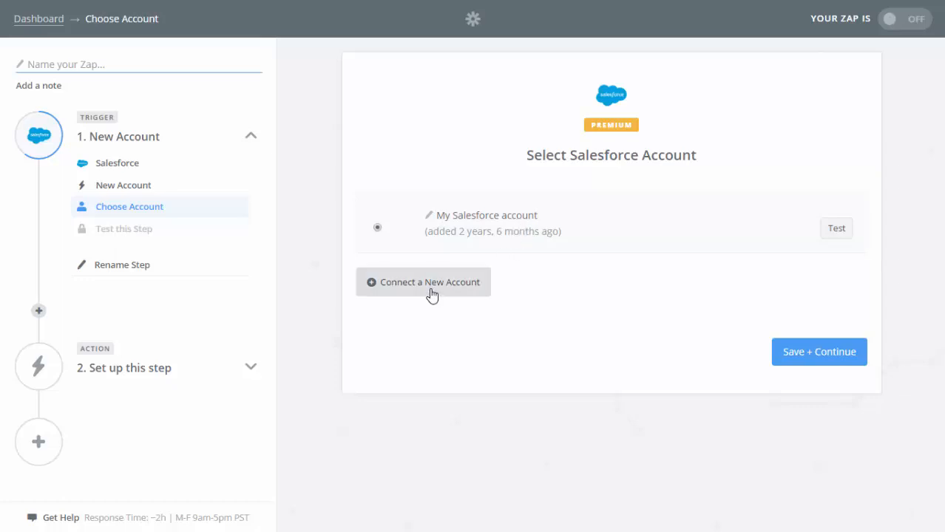
Step: Use My Salesforce account, fetch a sample account to test the trigger, and continue
{"action": "left_click", "coordinate": [809, 359]}
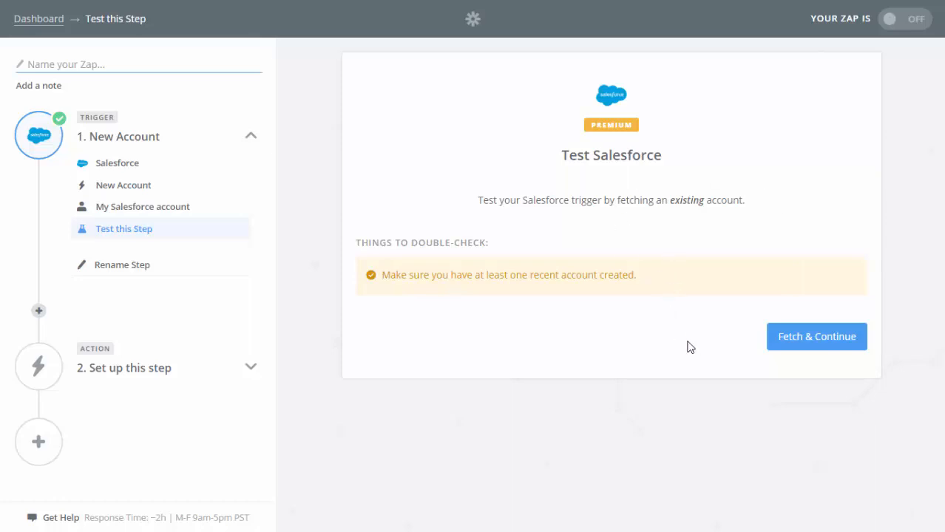
{"action": "left_click", "coordinate": [822, 343]}
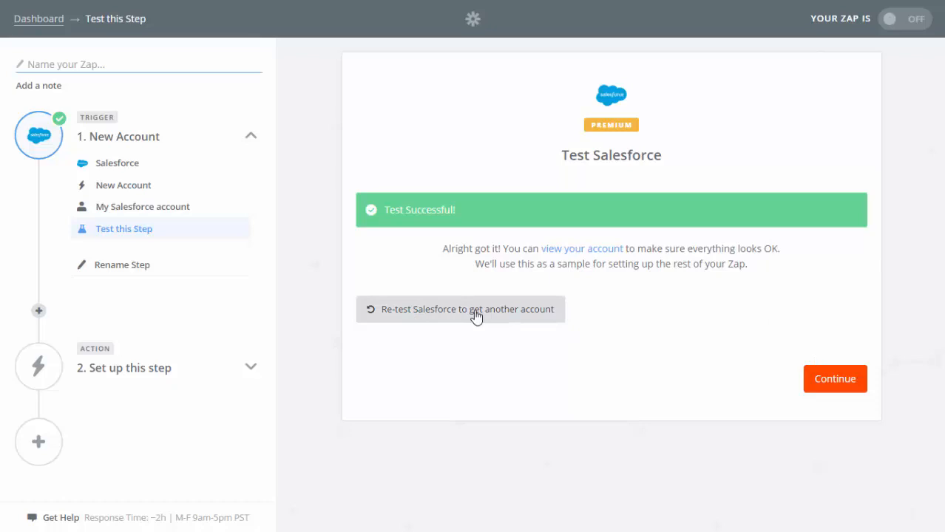
{"action": "left_click", "coordinate": [851, 379]}
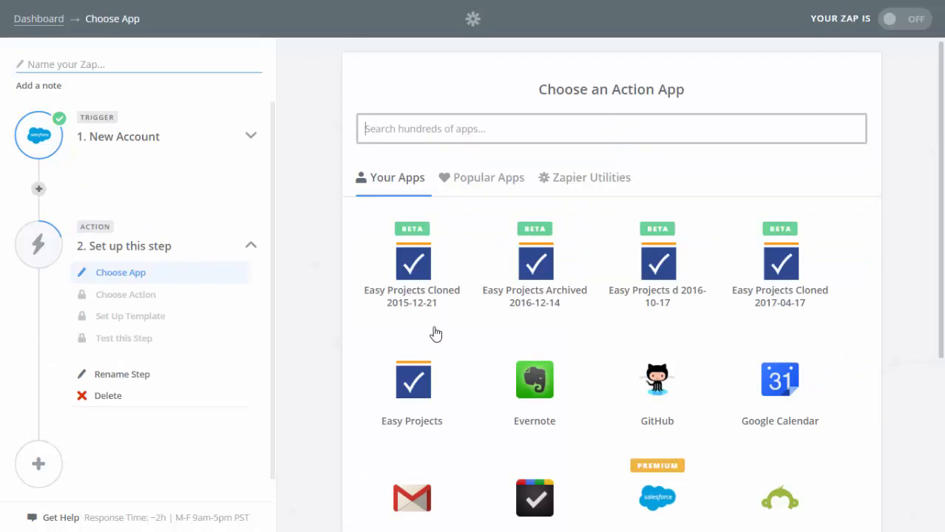
Step: Pick Easy Projects as the action app with the Create Project action and save it
{"action": "left_click", "coordinate": [420, 386]}
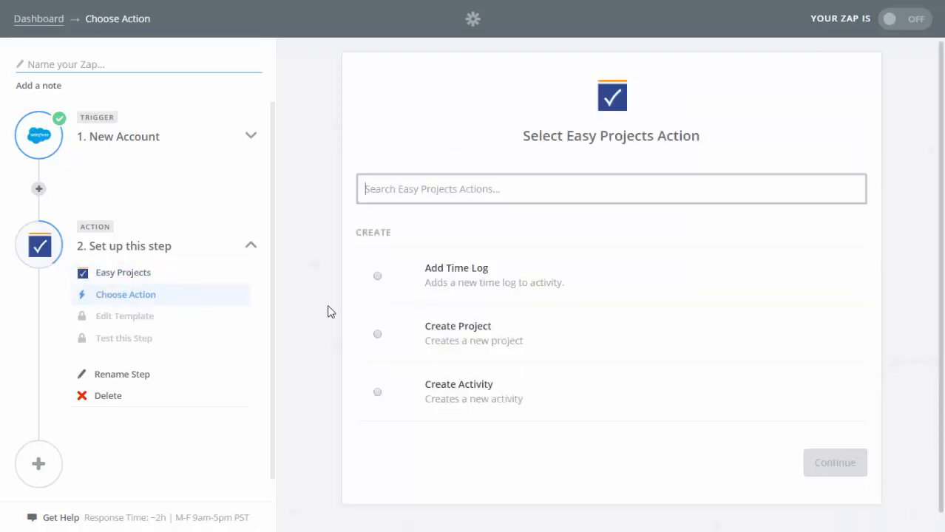
{"action": "left_click", "coordinate": [378, 337]}
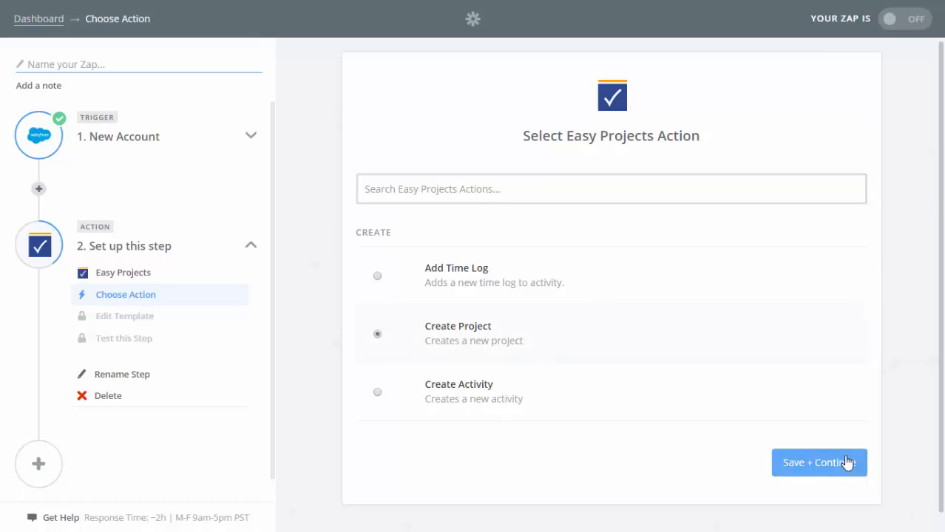
{"action": "left_click", "coordinate": [847, 463]}
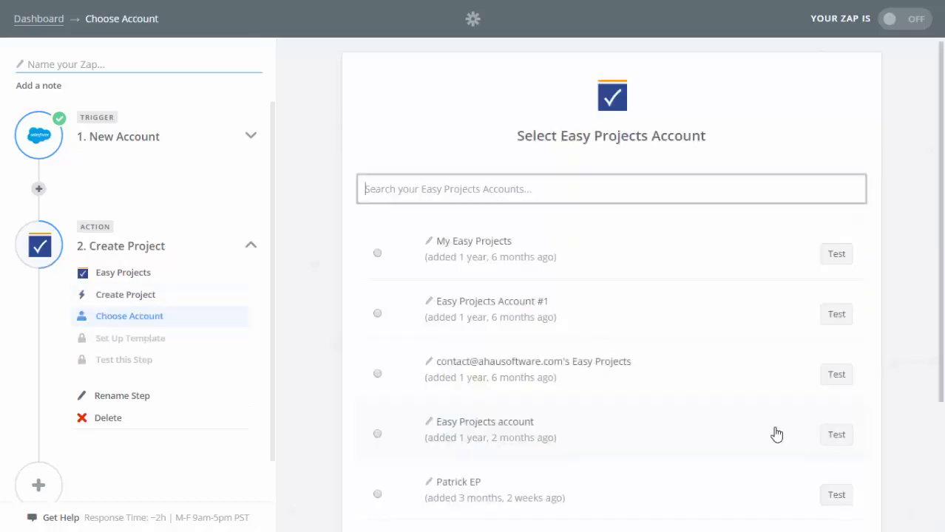
{"action": "scroll", "coordinate": [333, 309], "scroll_direction": "down", "scroll_amount": 1}
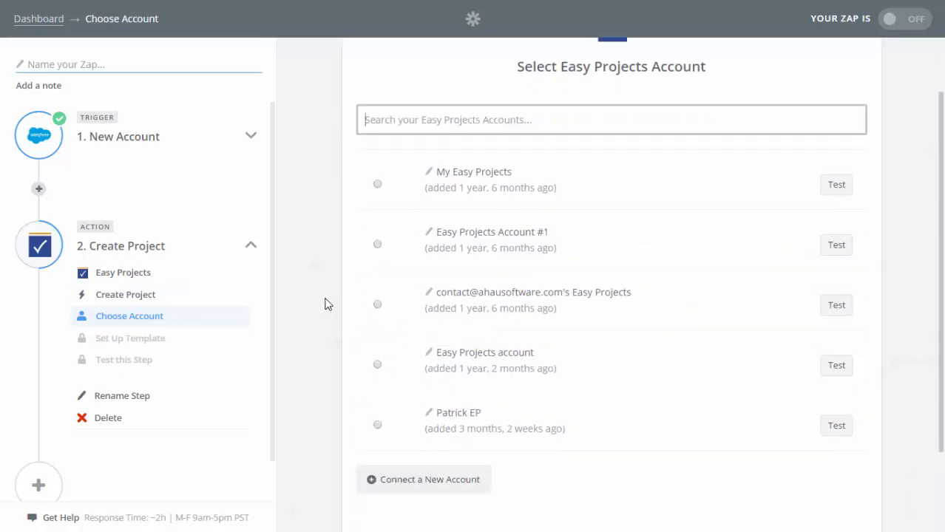
{"action": "scroll", "coordinate": [327, 304], "scroll_direction": "down", "scroll_amount": 1}
Step: Connect Easy Projects Account #2 using the account username, password and site URL, then test and save it
{"action": "left_click", "coordinate": [400, 409]}
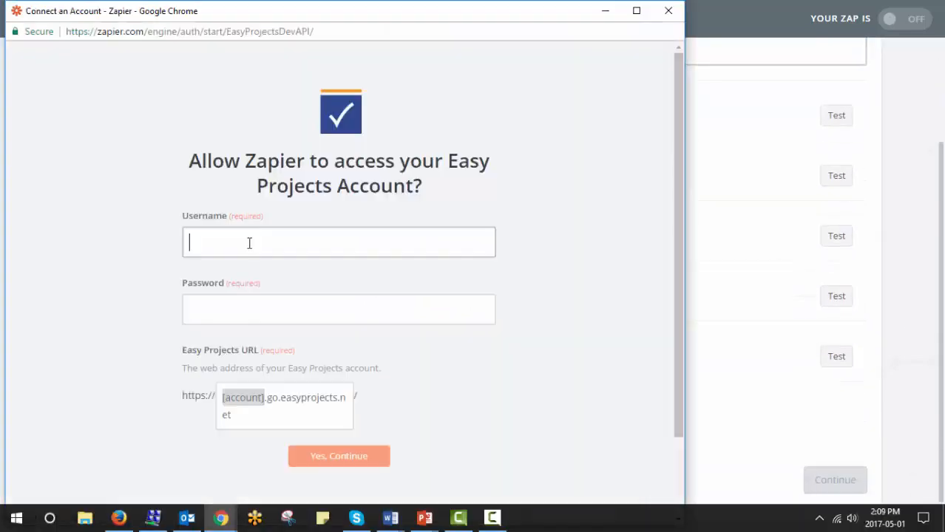
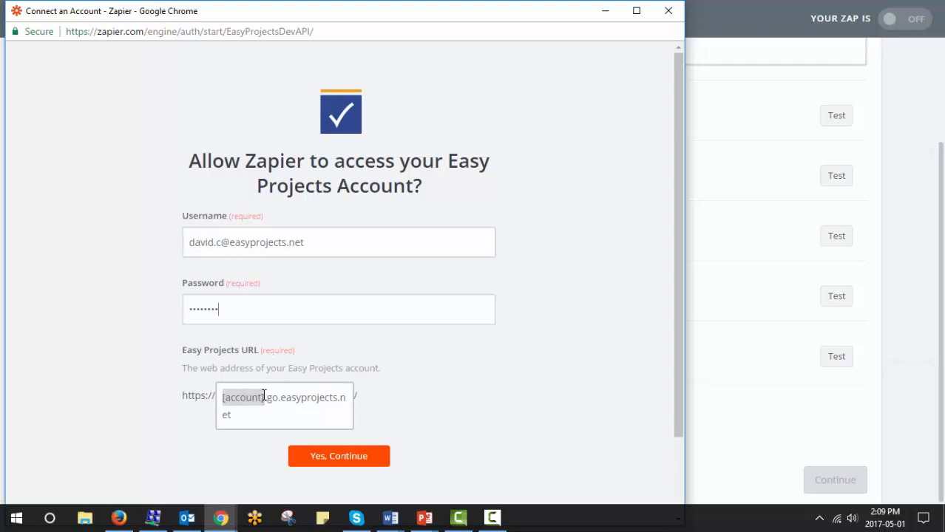
{"action": "left_click_drag", "start_coordinate": [262, 398], "coordinate": [188, 391]}
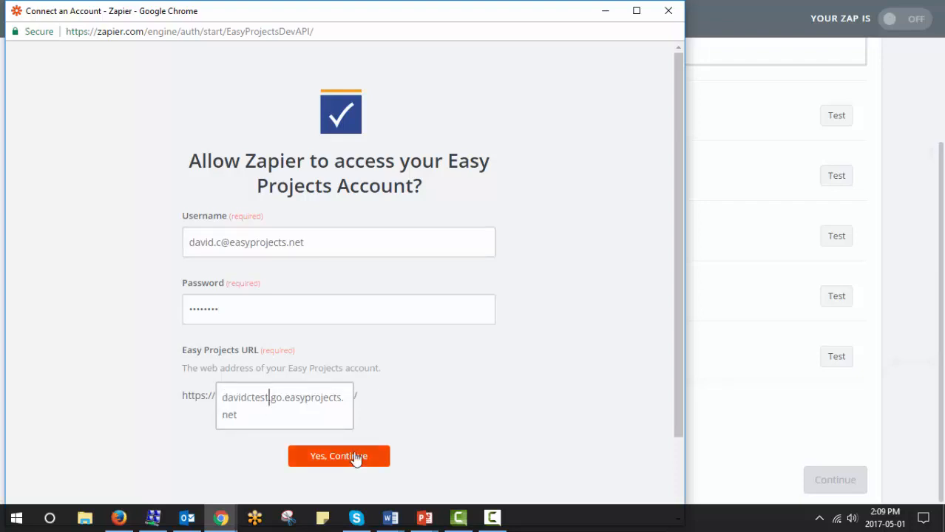
{"action": "left_click", "coordinate": [356, 457]}
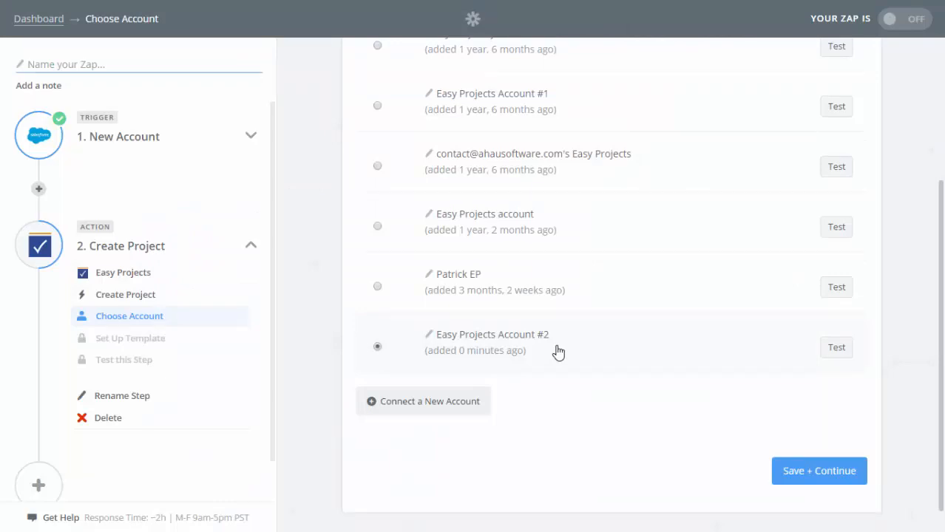
{"action": "left_click", "coordinate": [837, 350]}
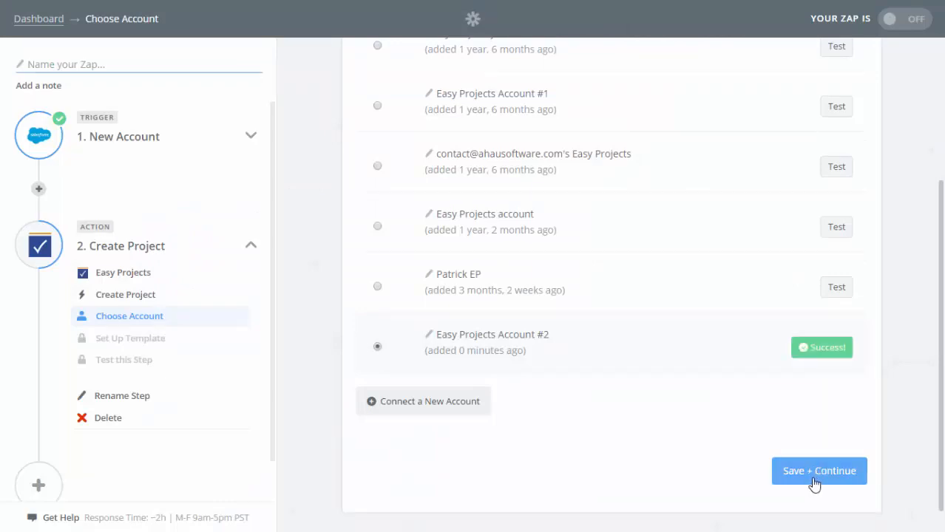
{"action": "left_click", "coordinate": [814, 485]}
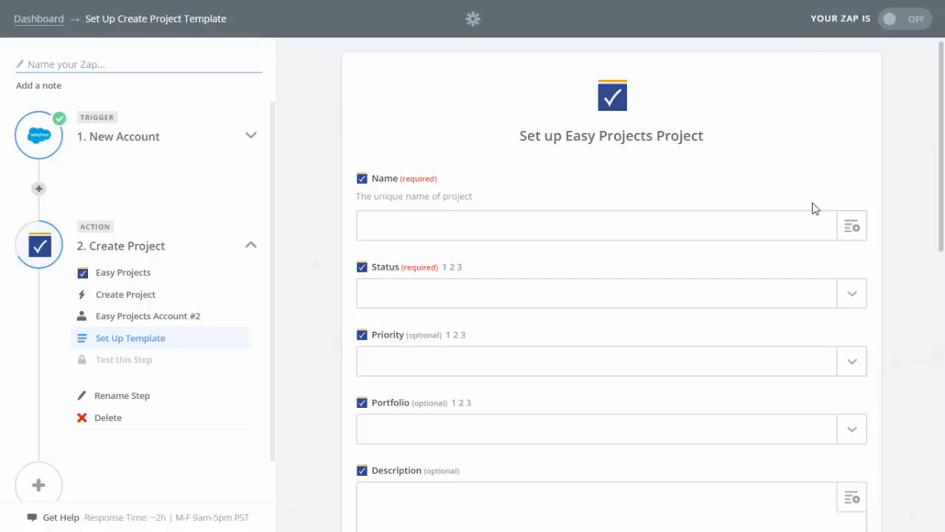
Step: Map the project Name to the Salesforce Account Name and set Status to Open
{"action": "left_click", "coordinate": [855, 230]}
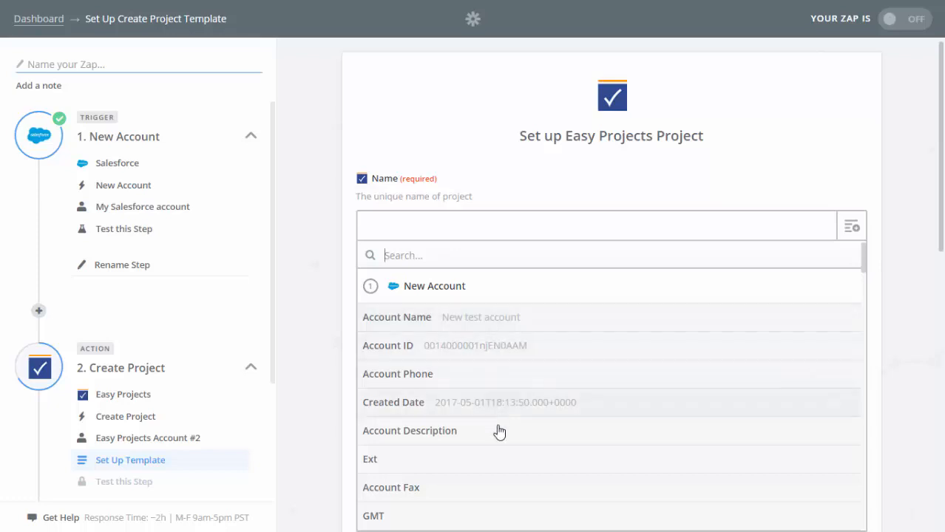
{"action": "left_click", "coordinate": [481, 325]}
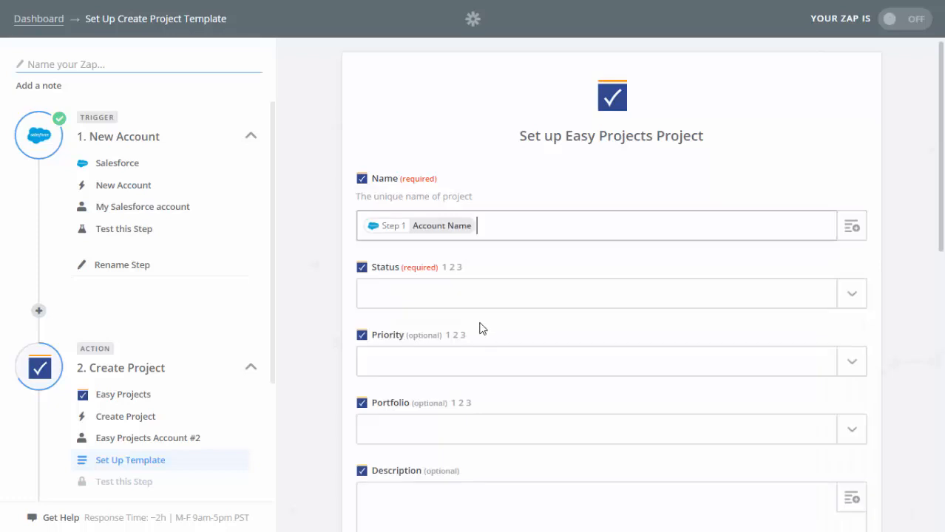
{"action": "left_click", "coordinate": [848, 295]}
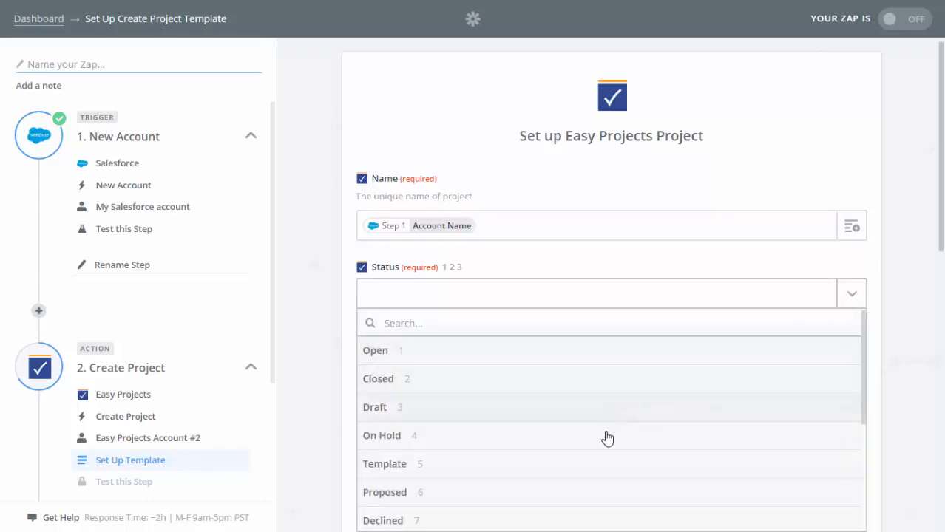
{"action": "left_click", "coordinate": [421, 356]}
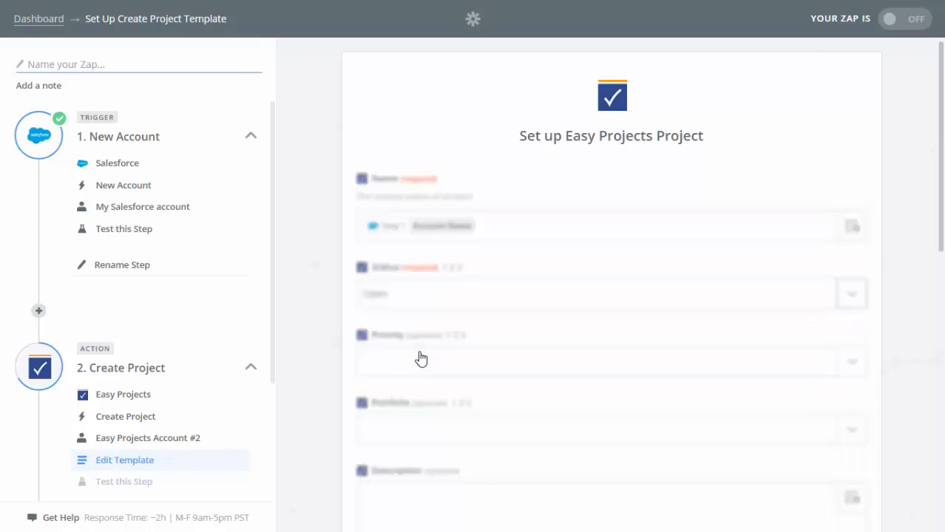
Step: Fill the project Start date with the Salesforce Created Date and continue to testing
{"action": "scroll", "coordinate": [296, 351], "scroll_direction": "down", "scroll_amount": 1}
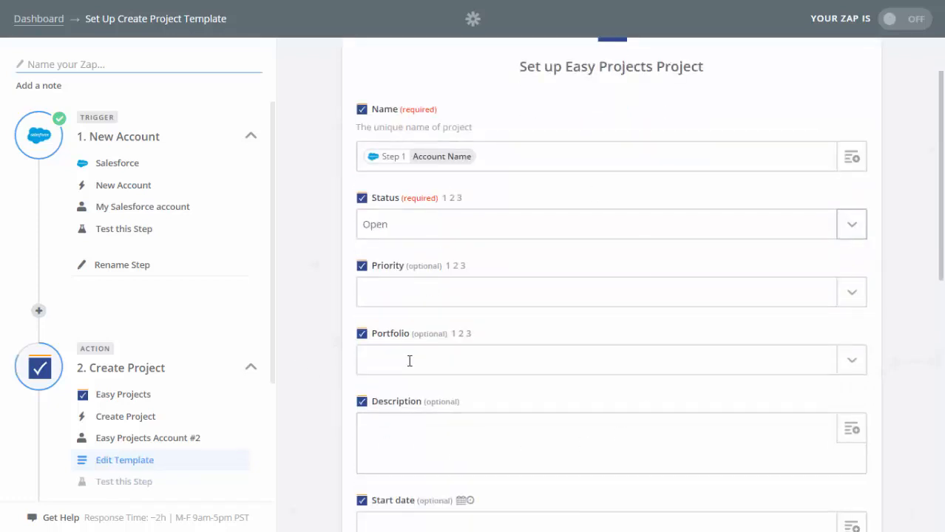
{"action": "scroll", "coordinate": [320, 381], "scroll_direction": "down", "scroll_amount": 1}
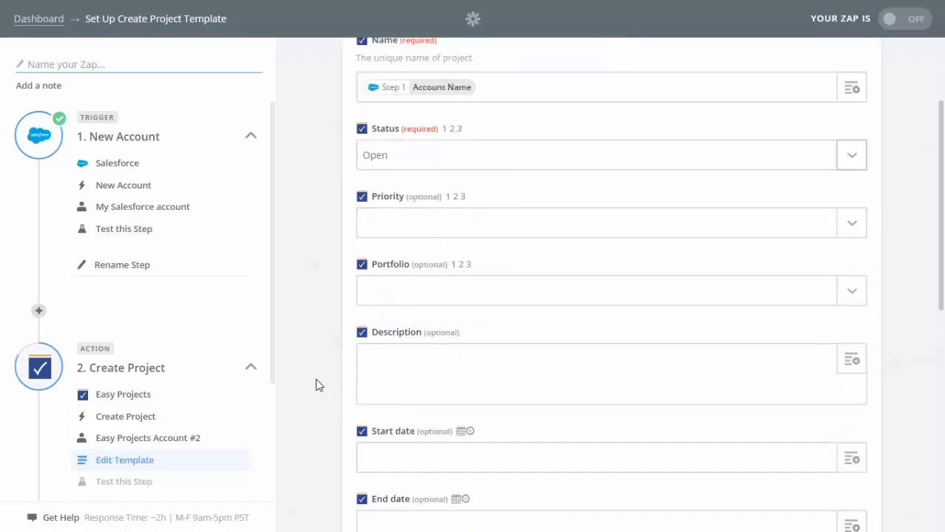
{"action": "scroll", "coordinate": [318, 381], "scroll_direction": "down", "scroll_amount": 1}
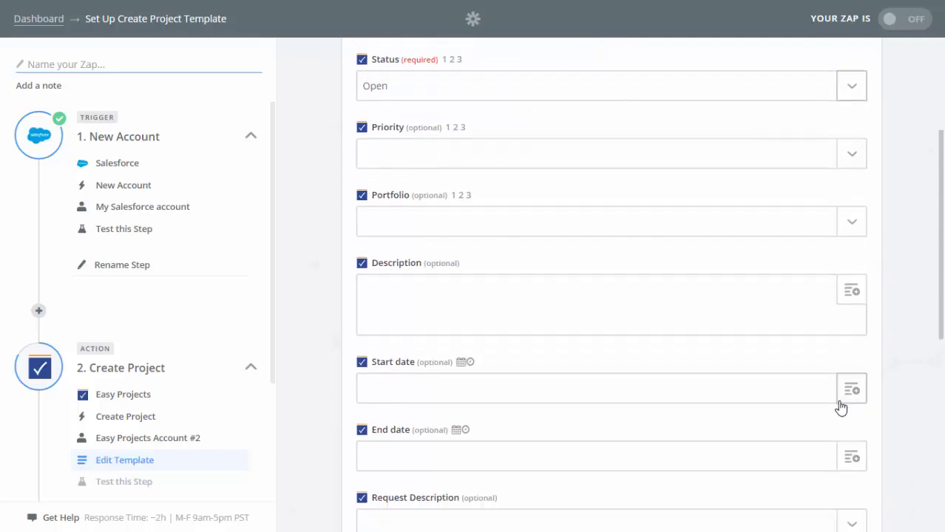
{"action": "left_click", "coordinate": [553, 359]}
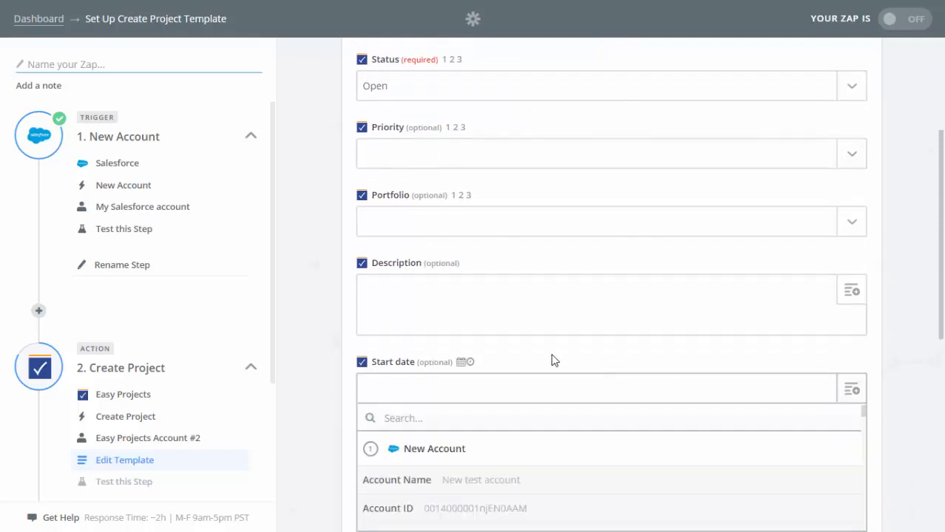
{"action": "scroll", "coordinate": [553, 358], "scroll_direction": "down", "scroll_amount": 2}
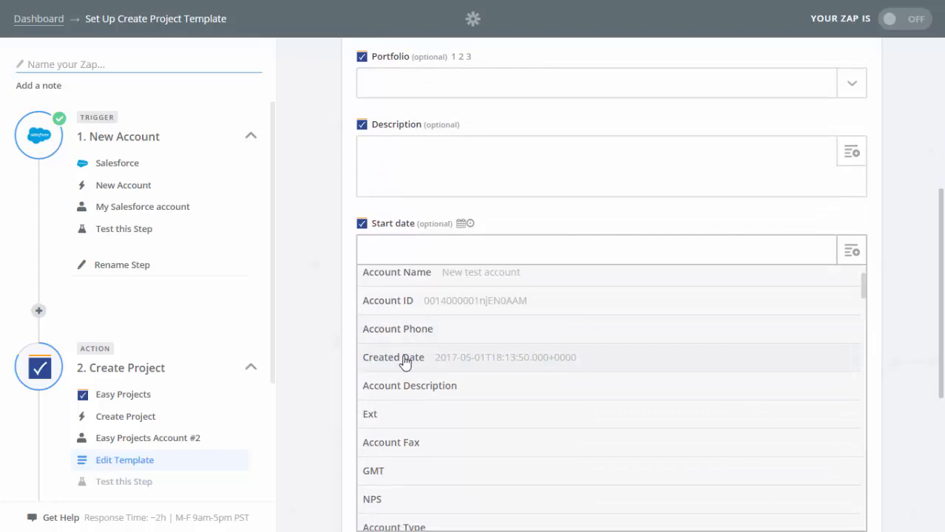
{"action": "left_click", "coordinate": [405, 358]}
{"action": "scroll", "coordinate": [852, 478], "scroll_direction": "down", "scroll_amount": 5}
{"action": "left_click", "coordinate": [851, 477]}
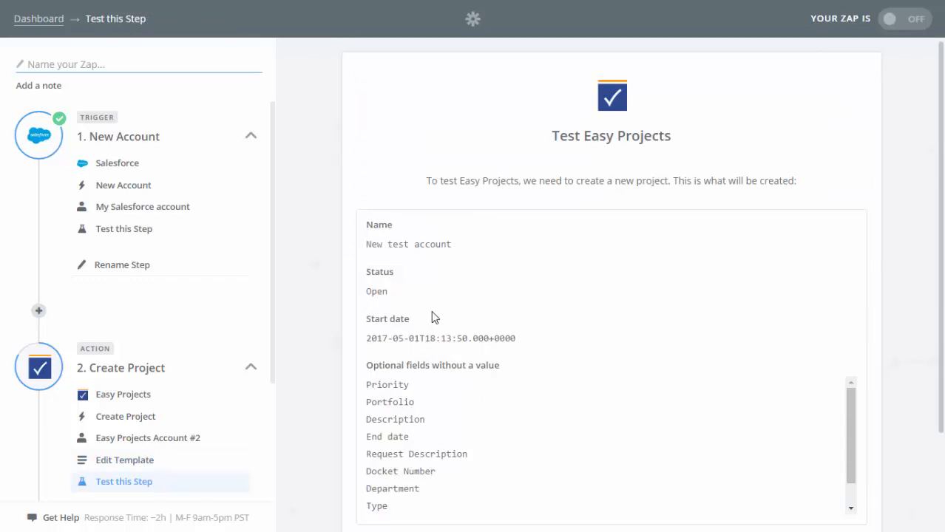
Step: Run the Create Project test so Easy Projects creates the New test account project
{"action": "scroll", "coordinate": [333, 312], "scroll_direction": "down", "scroll_amount": 2}
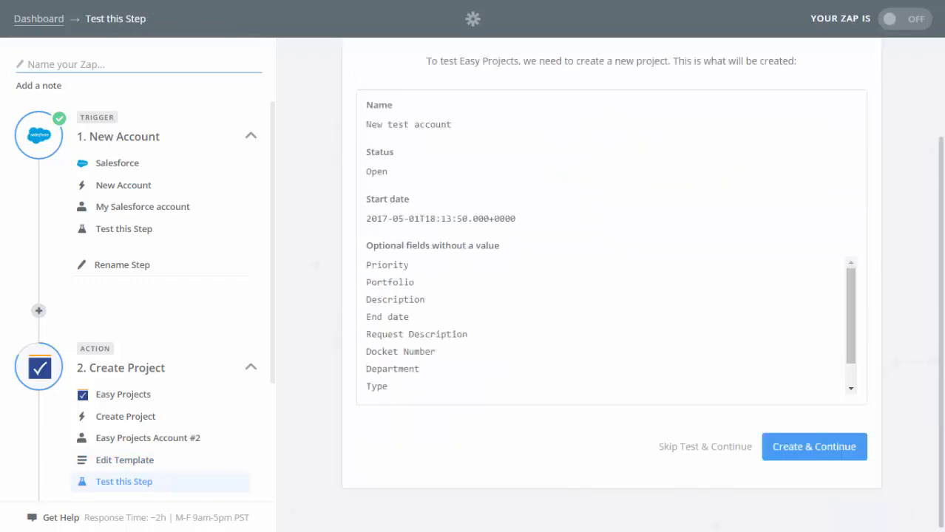
{"action": "left_click", "coordinate": [833, 454]}
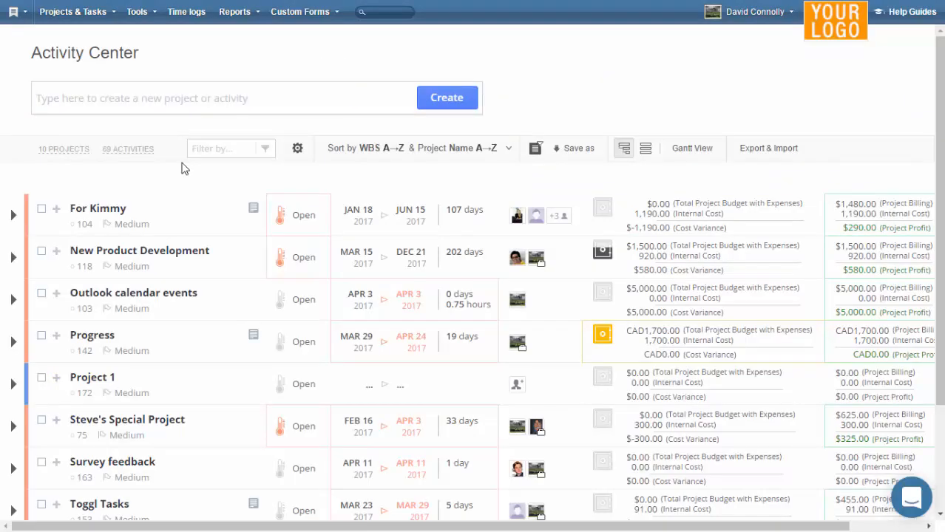
Step: Reload the Easy Projects project list to confirm New test account appears, starting May 1
{"action": "scroll", "coordinate": [178, 166], "scroll_direction": "down", "scroll_amount": 3}
{"action": "scroll", "coordinate": [175, 169], "scroll_direction": "up", "scroll_amount": 3}
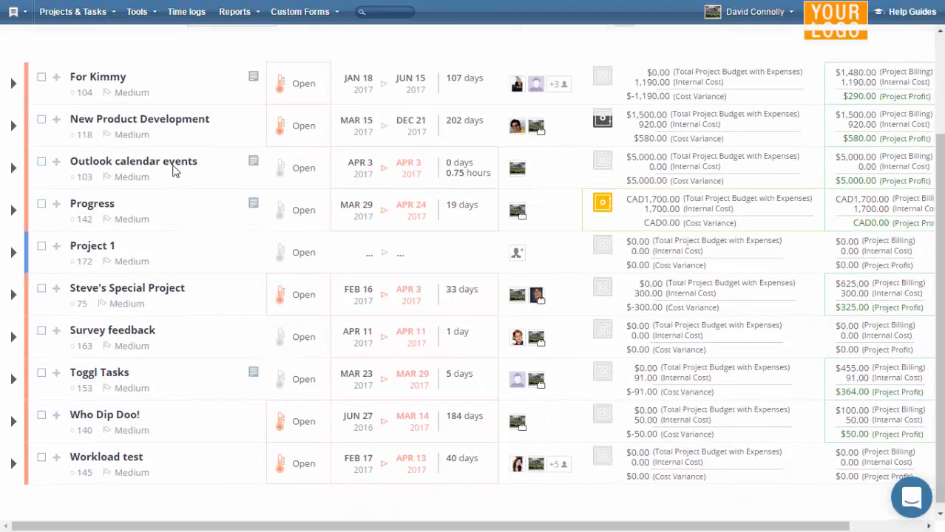
{"action": "left_click", "coordinate": [66, 151]}
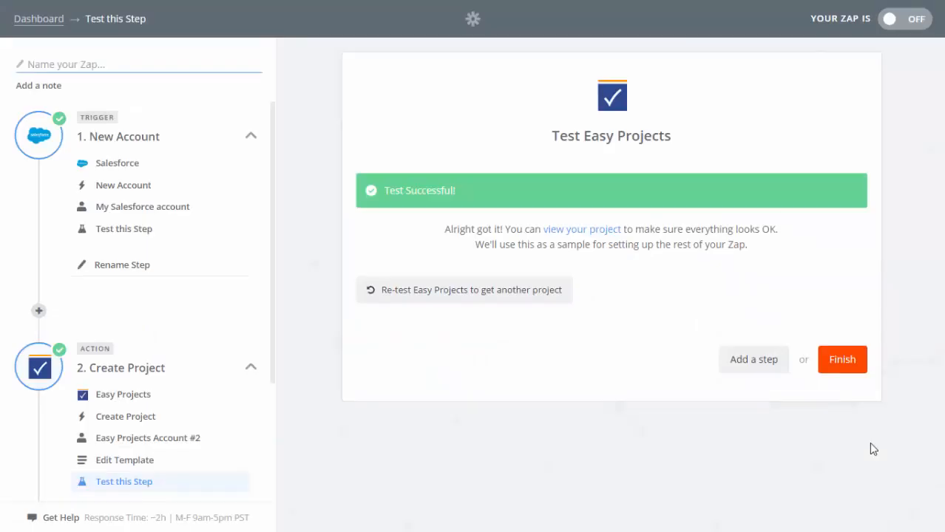
Step: Name the Salesforce zap 'SF to EP' and finish it
{"action": "left_click", "coordinate": [78, 63]}
{"action": "type", "text": "SF to EP"}
{"action": "left_click", "coordinate": [859, 365]}
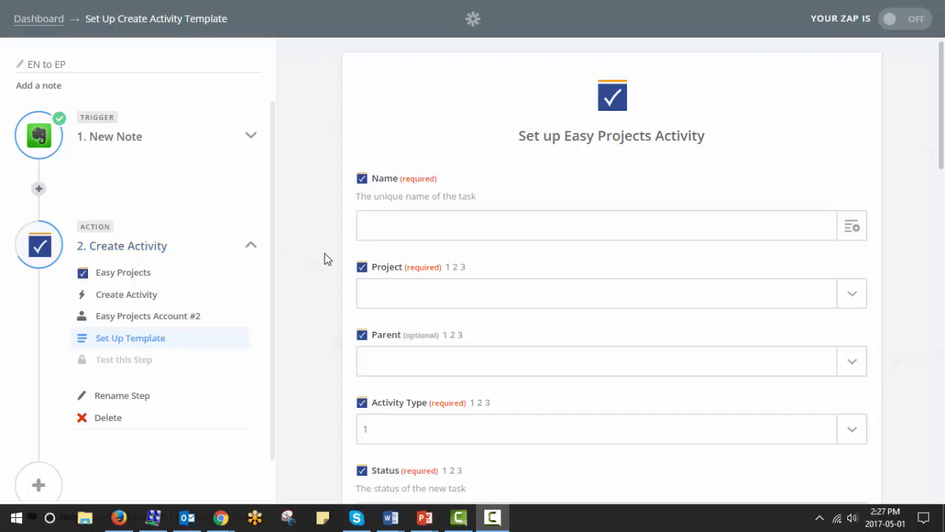
Step: Map the activity Name to the note Title, project to Evernote activities, and type to Task
{"action": "left_click", "coordinate": [850, 228]}
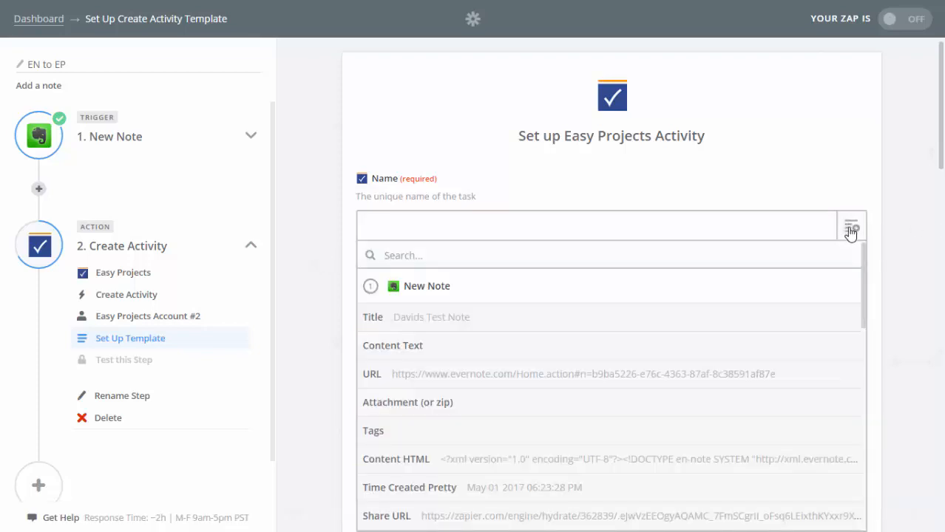
{"action": "left_click", "coordinate": [446, 323]}
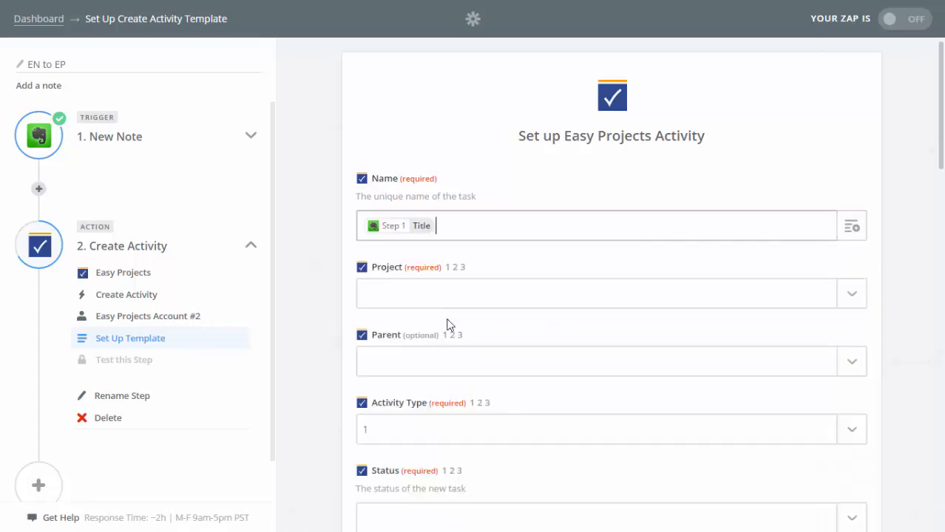
{"action": "left_click", "coordinate": [853, 300]}
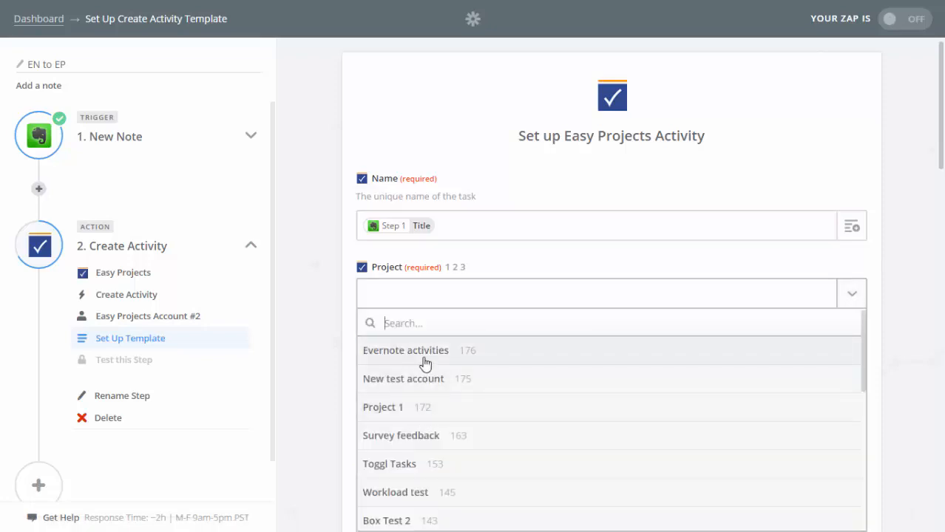
{"action": "left_click", "coordinate": [422, 353]}
{"action": "scroll", "coordinate": [424, 363], "scroll_direction": "down", "scroll_amount": 1}
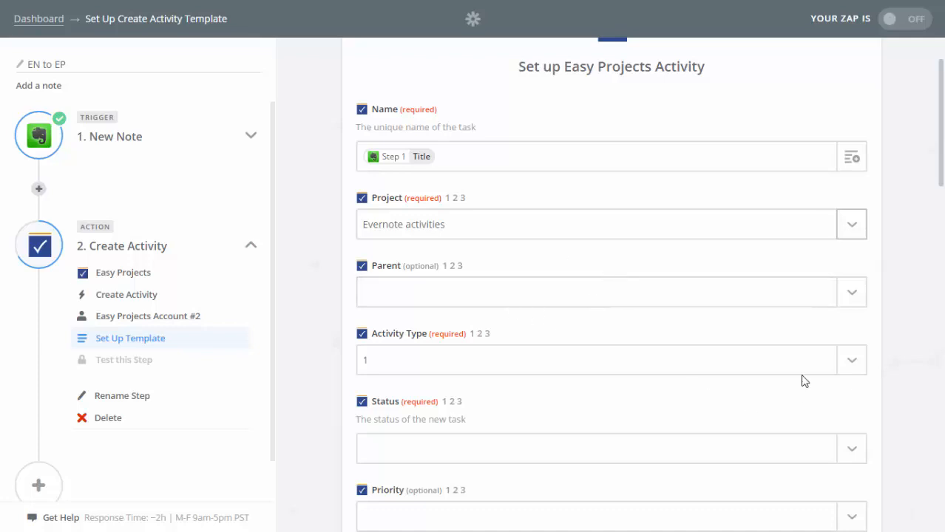
{"action": "left_click", "coordinate": [856, 362]}
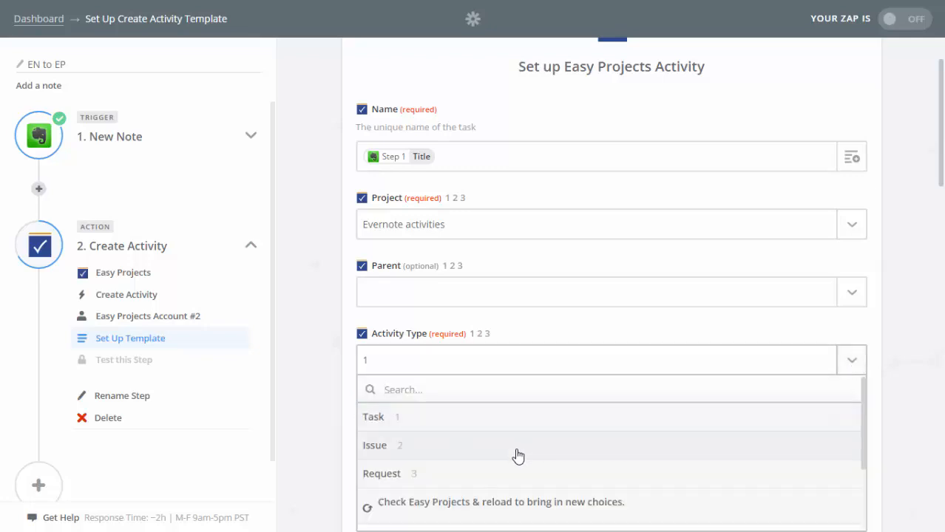
{"action": "left_click", "coordinate": [457, 418]}
Step: Set activity status to Open, use Time Created Pretty as Start date, and continue to testing
{"action": "scroll", "coordinate": [296, 399], "scroll_direction": "down", "scroll_amount": 1}
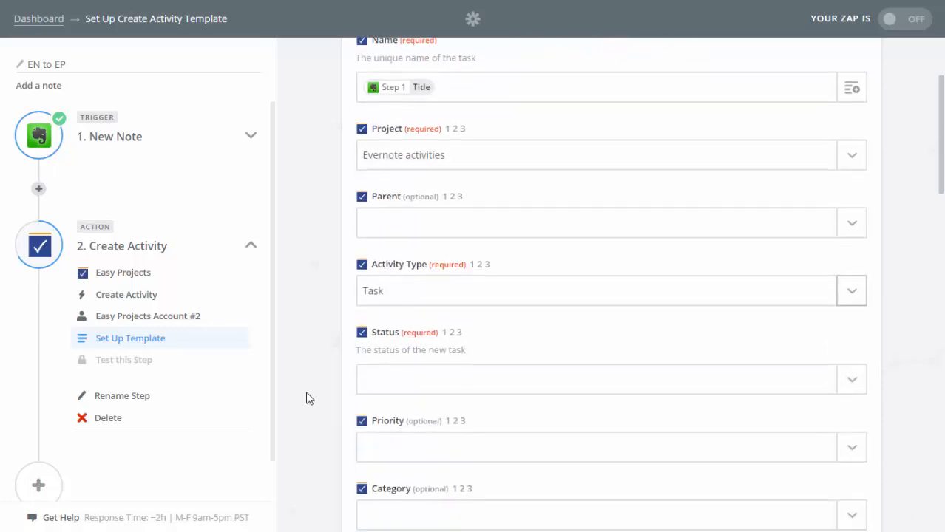
{"action": "left_click", "coordinate": [848, 379]}
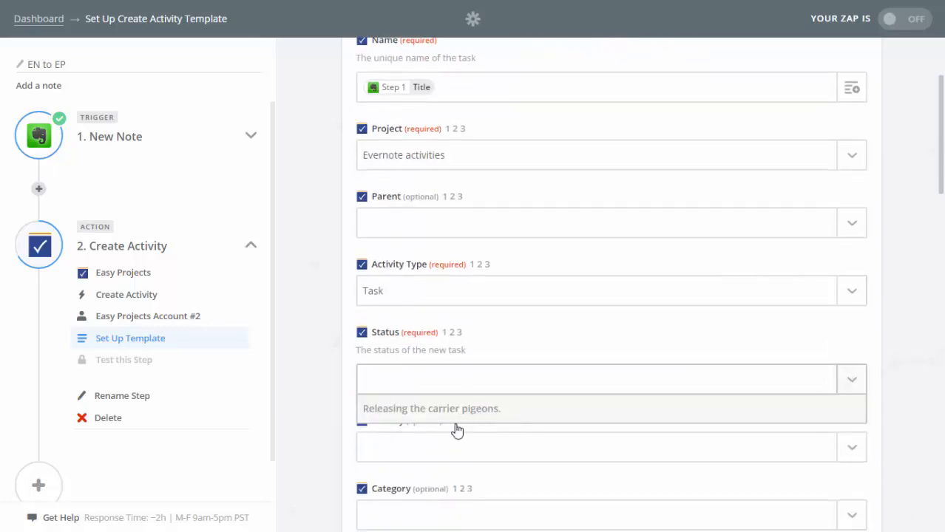
{"action": "left_click", "coordinate": [416, 442]}
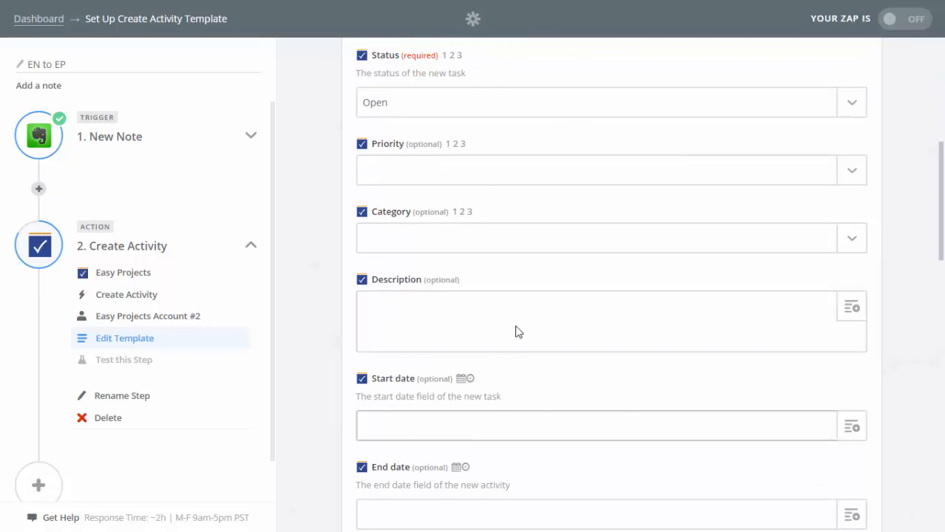
{"action": "scroll", "coordinate": [519, 259], "scroll_direction": "down", "scroll_amount": 1}
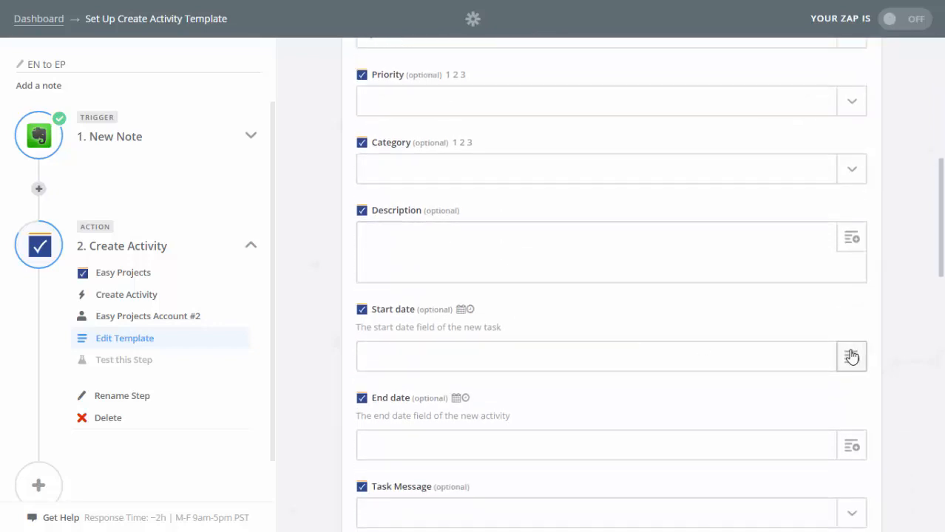
{"action": "left_click", "coordinate": [852, 355]}
{"action": "scroll", "coordinate": [462, 444], "scroll_direction": "down", "scroll_amount": 5}
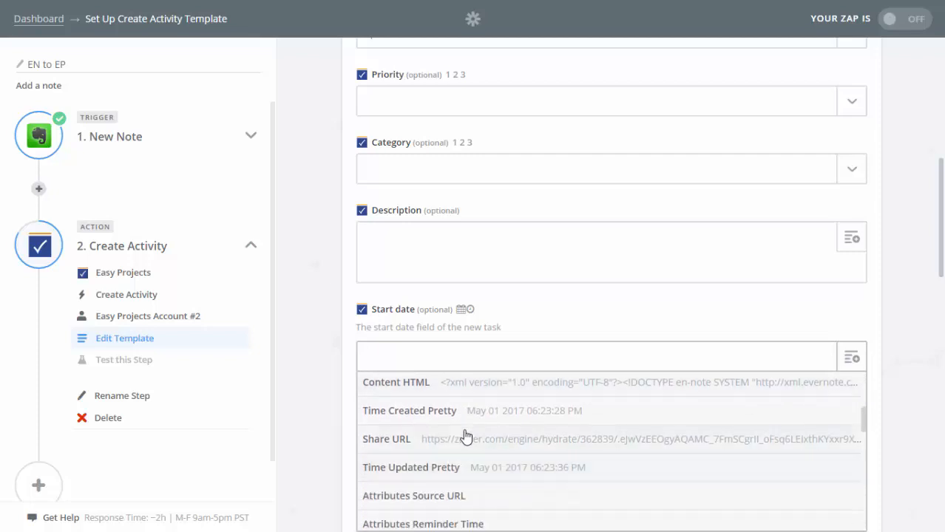
{"action": "left_click", "coordinate": [464, 411]}
{"action": "scroll", "coordinate": [304, 370], "scroll_direction": "down", "scroll_amount": 10}
{"action": "left_click", "coordinate": [829, 450]}
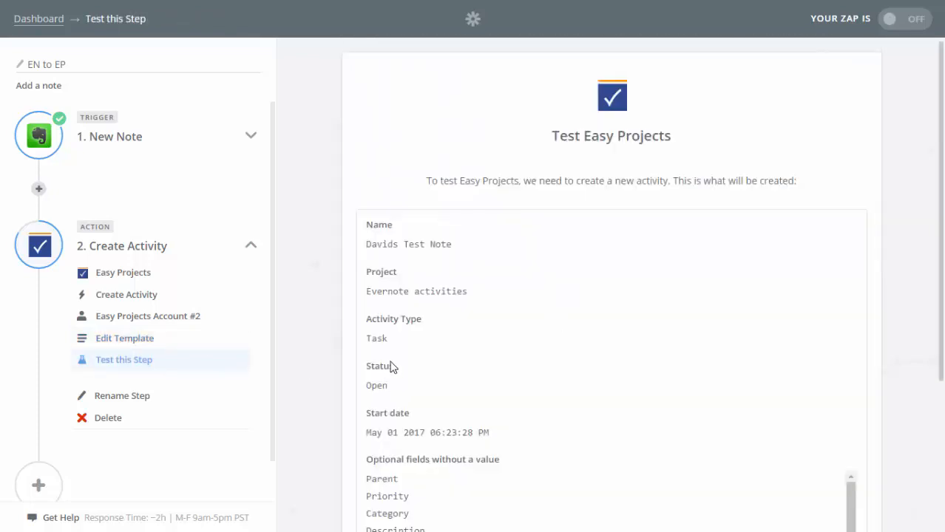
Step: Create the sample note as a Task activity in Easy Projects from the test preview
{"action": "scroll", "coordinate": [395, 379], "scroll_direction": "down", "scroll_amount": 3}
{"action": "scroll", "coordinate": [415, 373], "scroll_direction": "down", "scroll_amount": 3}
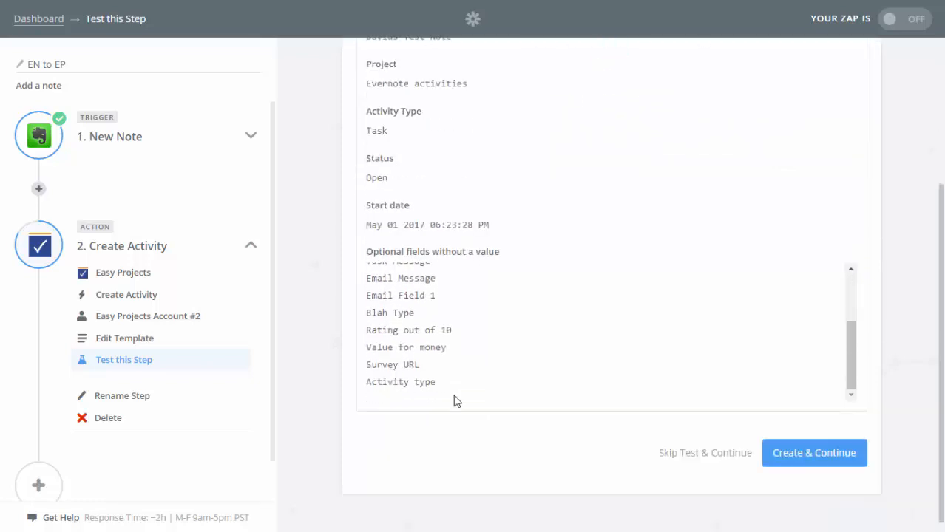
{"action": "left_click", "coordinate": [861, 453]}
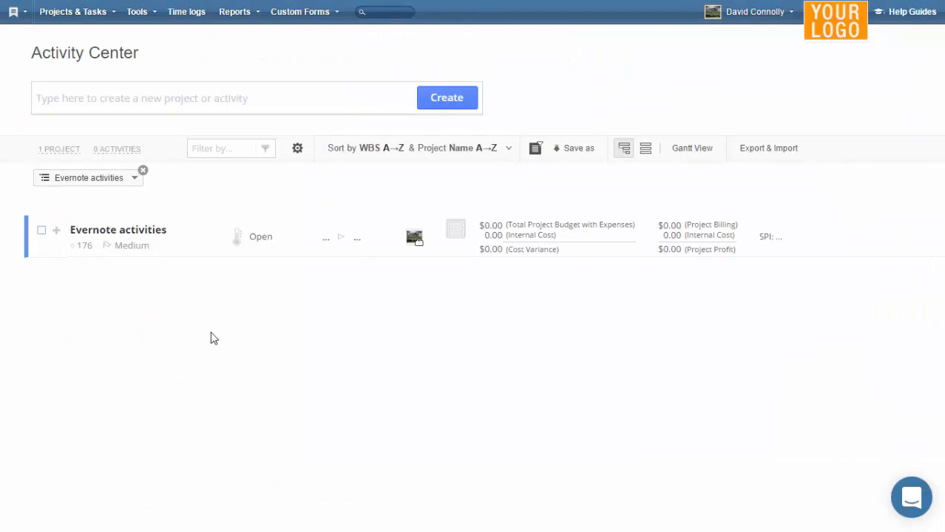
Step: Reload the project list and expand Evernote activities to reveal the test note task
{"action": "left_click", "coordinate": [64, 149]}
{"action": "left_click", "coordinate": [10, 239]}
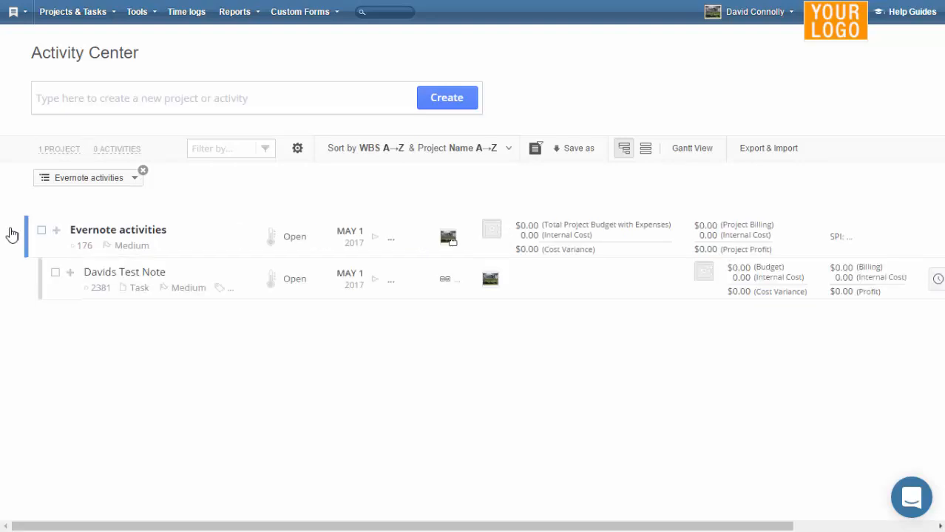
{"action": "left_click", "coordinate": [125, 290]}
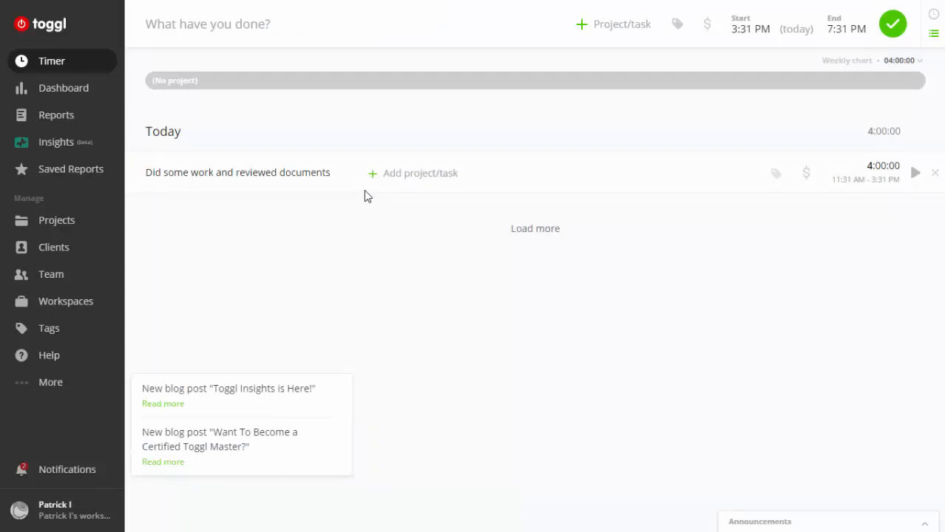
{"action": "left_click", "coordinate": [341, 183]}
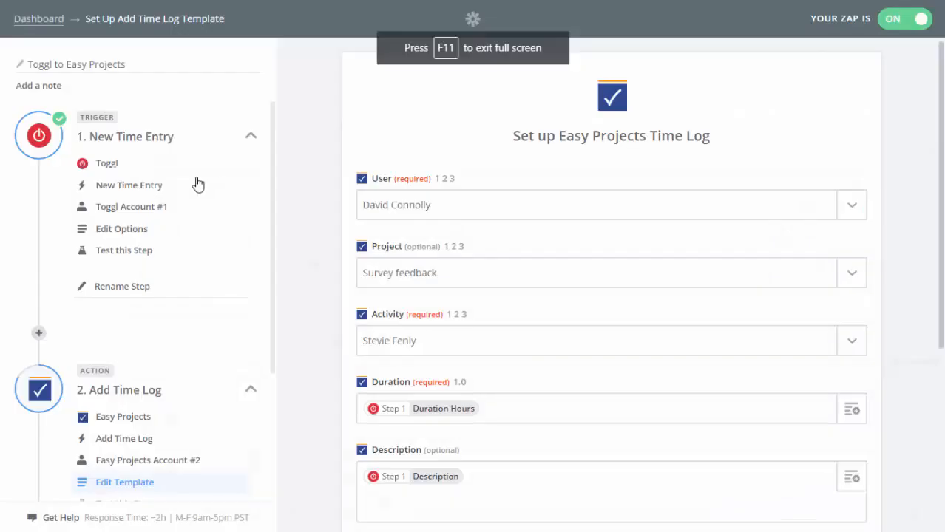
{"action": "scroll", "coordinate": [217, 225], "scroll_direction": "down", "scroll_amount": 3}
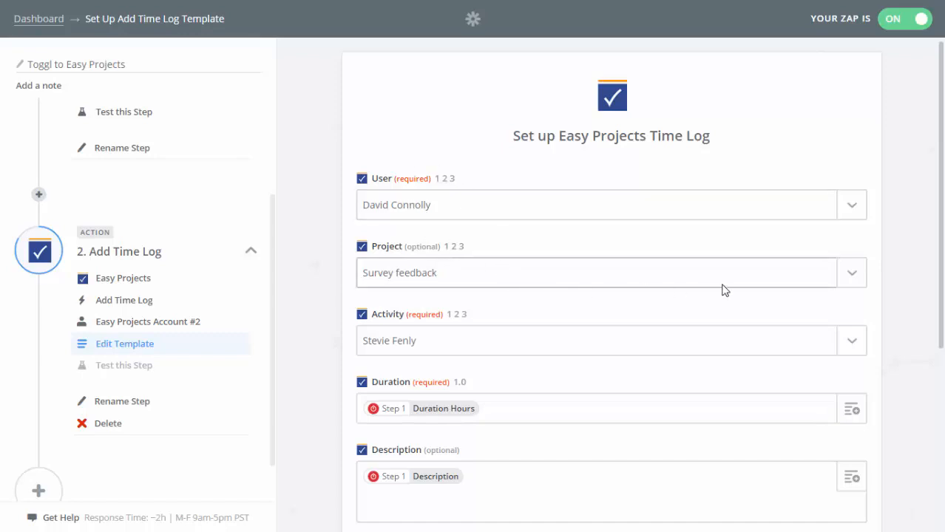
Step: Set the time log's project to Evernote activities and its activity to the test note
{"action": "left_click", "coordinate": [854, 281]}
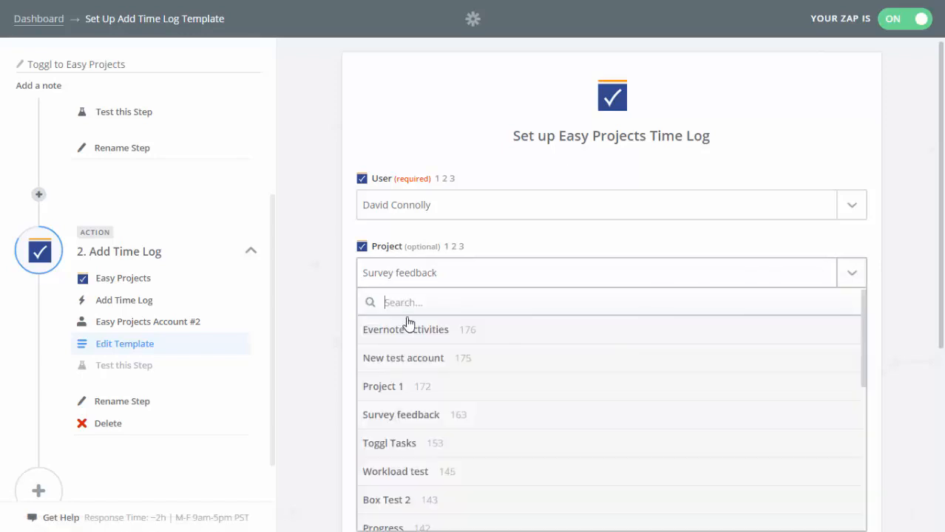
{"action": "left_click", "coordinate": [407, 329]}
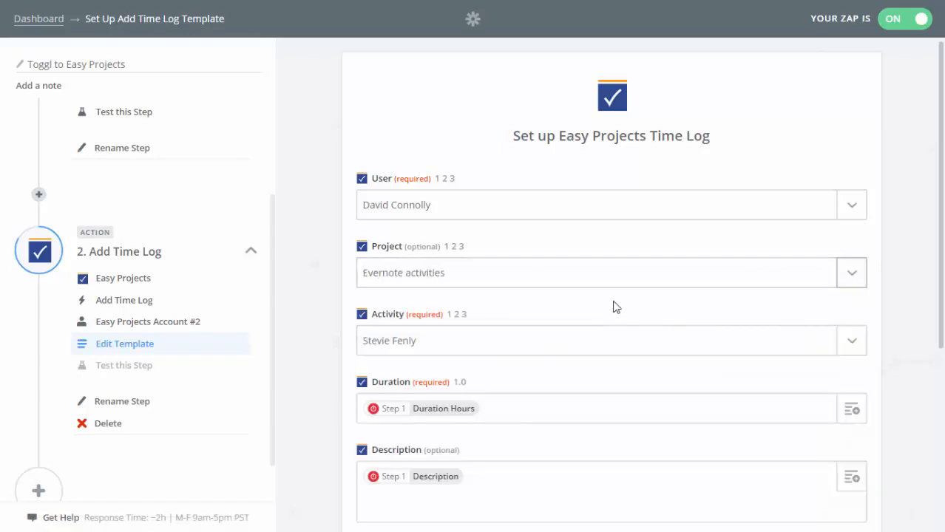
{"action": "left_click", "coordinate": [862, 343]}
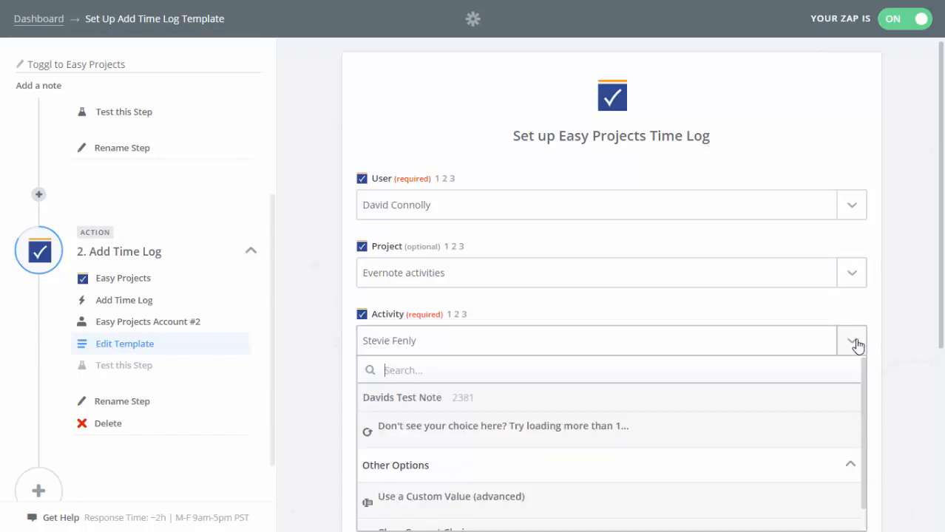
{"action": "left_click", "coordinate": [462, 400]}
{"action": "scroll", "coordinate": [308, 352], "scroll_direction": "down", "scroll_amount": 3}
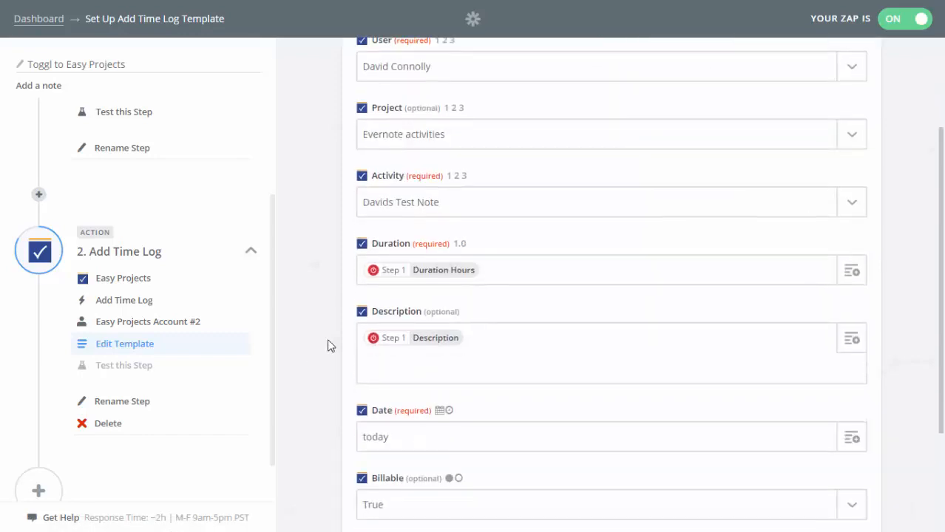
Step: Map the Toggl entry Description into the description field, deleting the duplicated value
{"action": "left_click", "coordinate": [849, 274]}
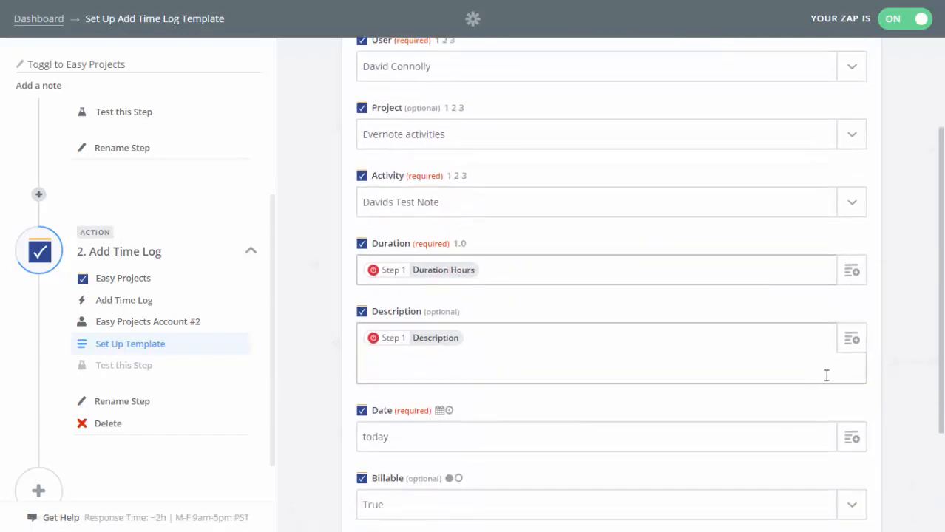
{"action": "left_click", "coordinate": [850, 340]}
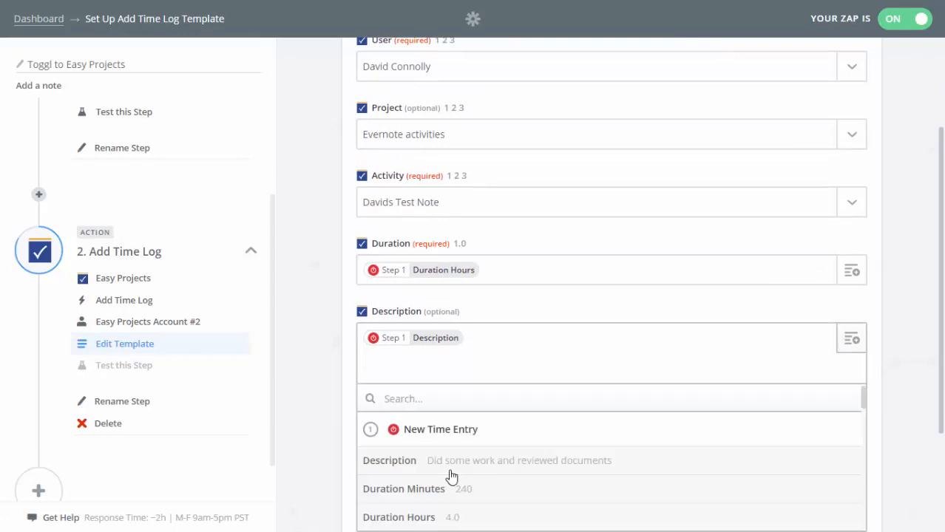
{"action": "left_click", "coordinate": [400, 464]}
{"action": "key", "text": "Delete"}
Step: Send the test time log to Easy Projects
{"action": "scroll", "coordinate": [633, 329], "scroll_direction": "down", "scroll_amount": 1}
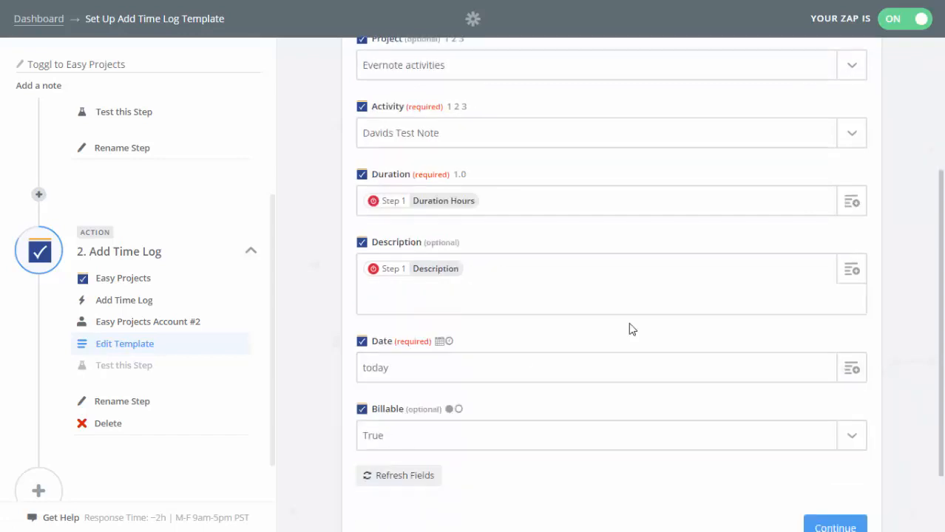
{"action": "scroll", "coordinate": [665, 414], "scroll_direction": "down", "scroll_amount": 1}
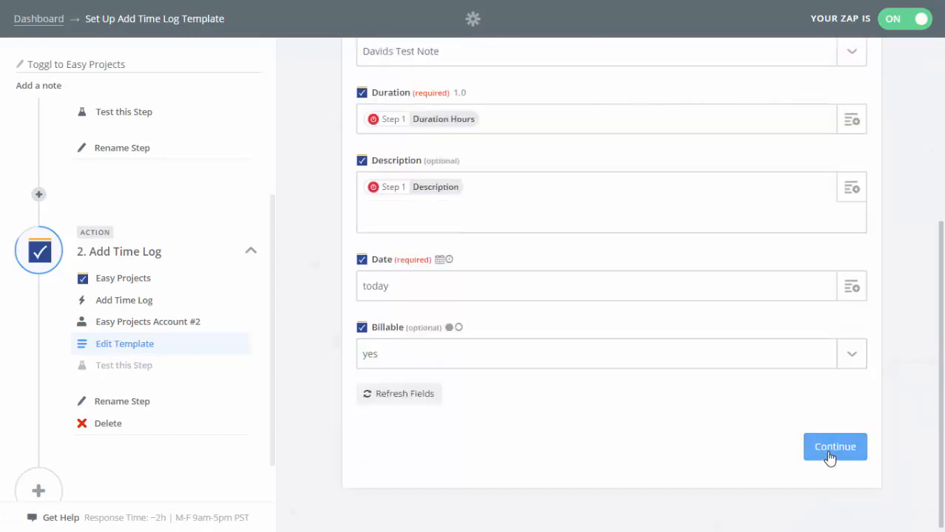
{"action": "left_click", "coordinate": [829, 459]}
{"action": "left_click", "coordinate": [806, 446]}
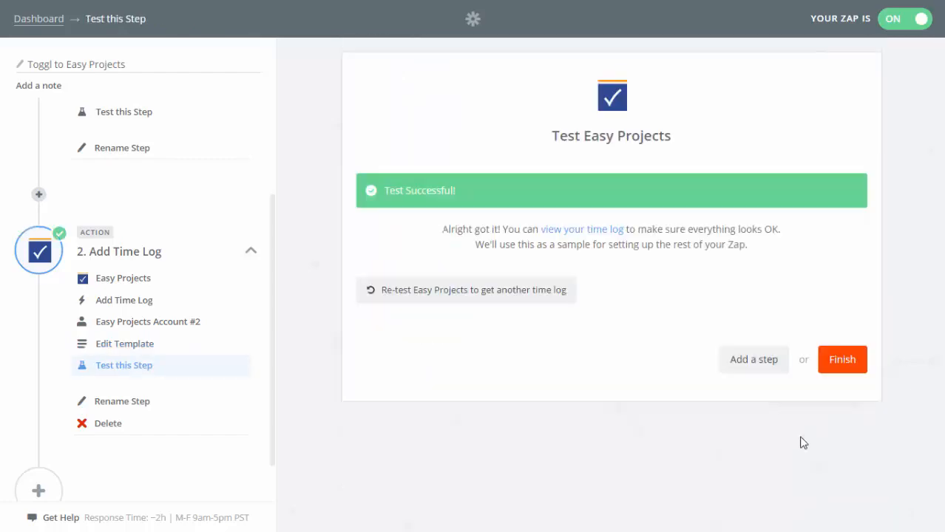